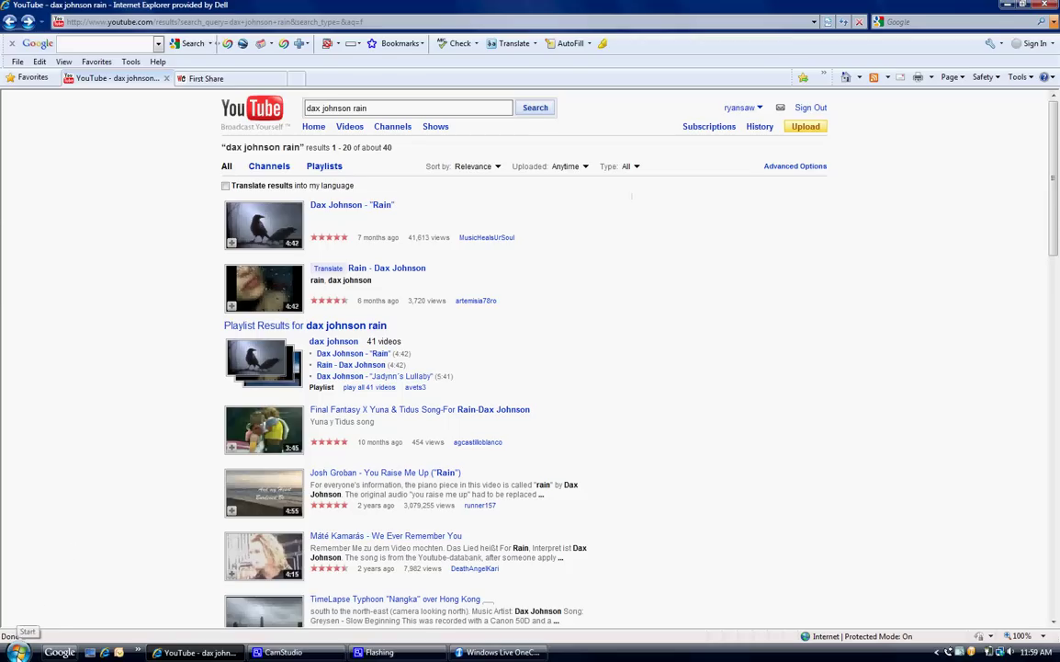
Step: Launch Windows Movie Maker from the Start menu's All Programs list
click(17, 651)
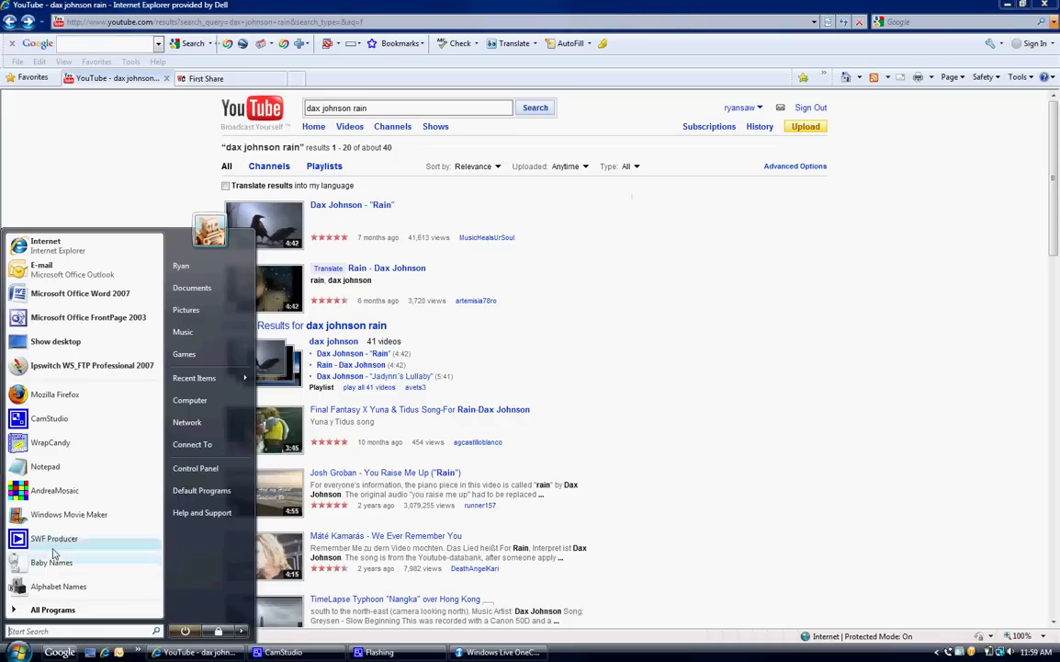
click(42, 610)
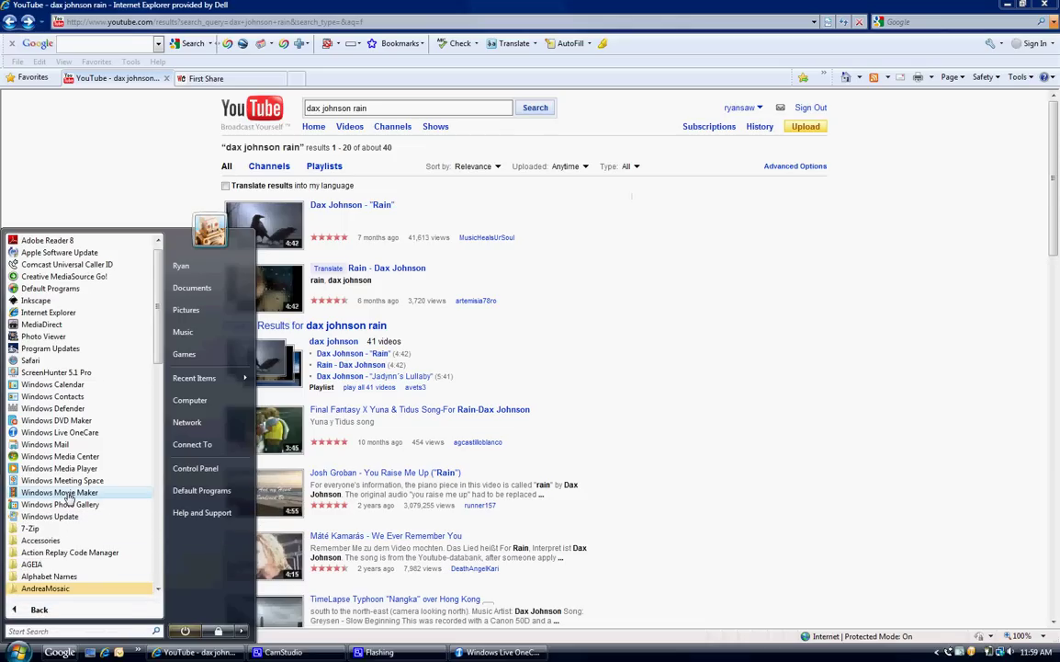
click(67, 494)
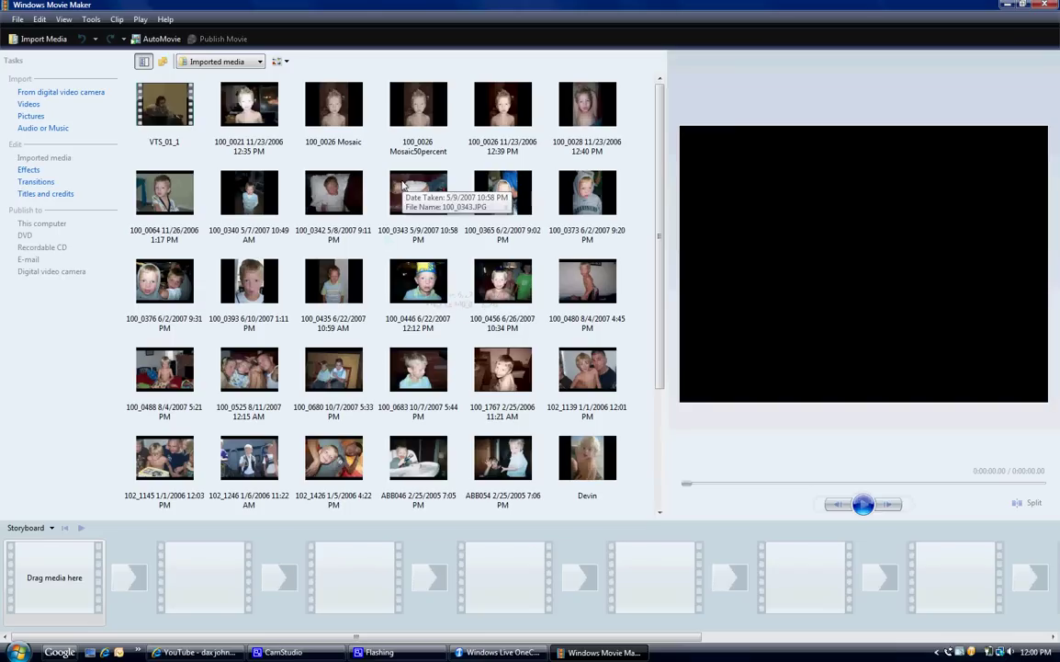
Step: Import all the photos from the devini folder into the media collection
click(30, 116)
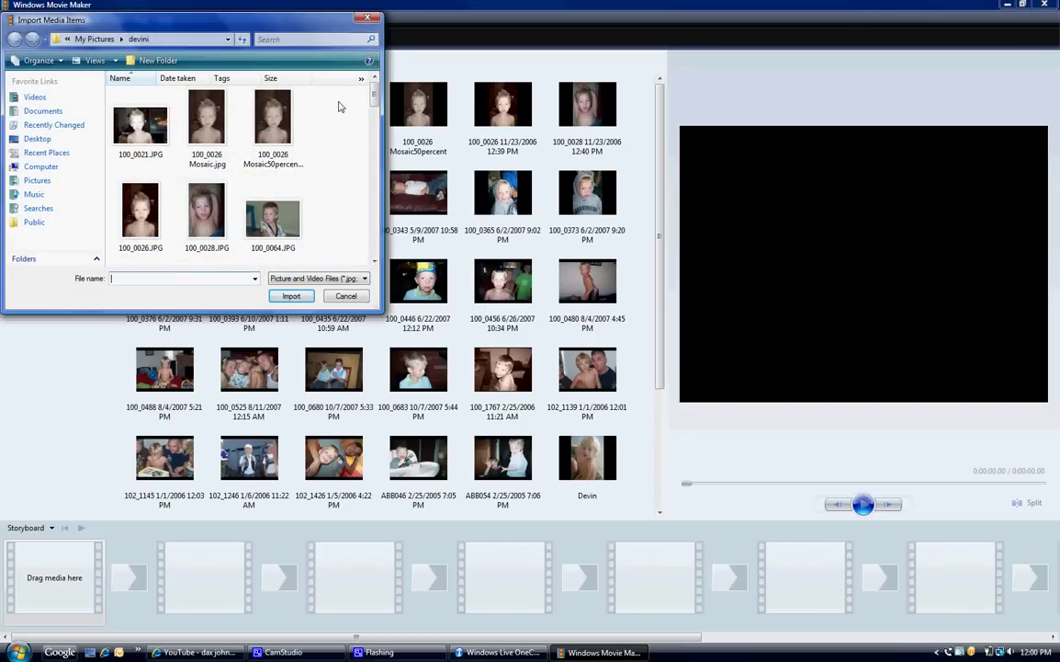
drag(317, 103, 105, 368)
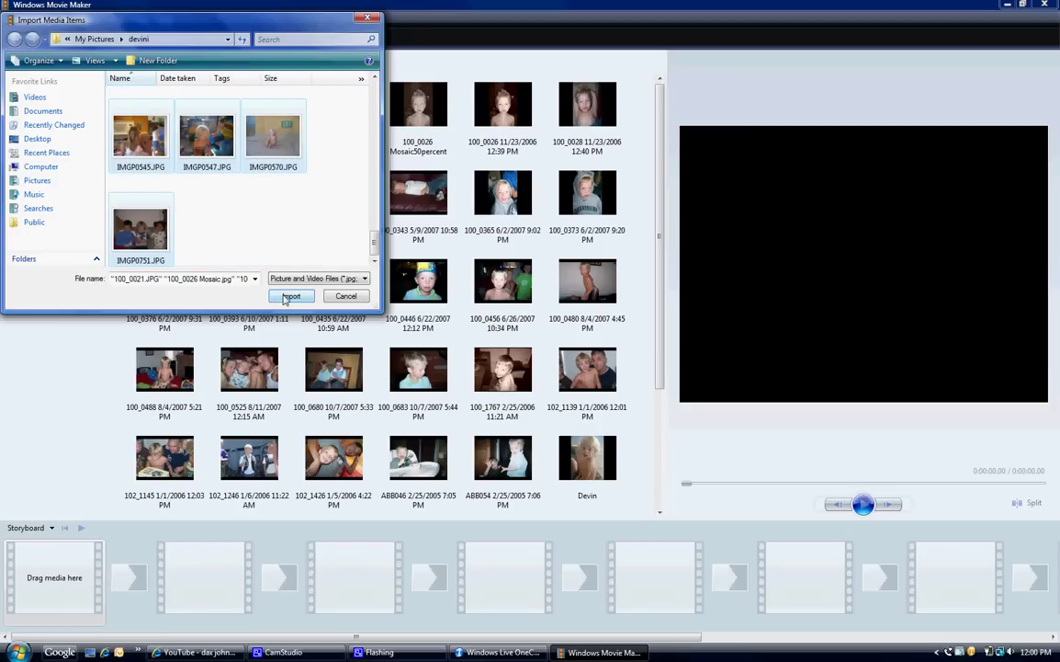
click(345, 297)
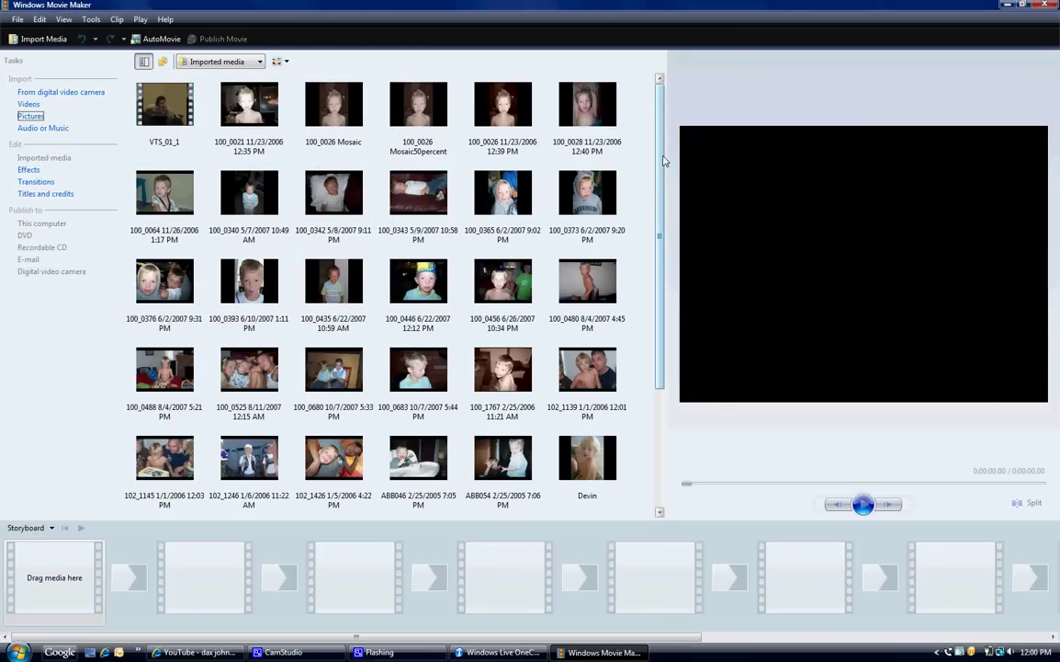
Step: Lay out IMGP0570, IMGP0545, IMGP0496 and more photos on the storyboard as 5-second clips
drag(659, 170, 657, 299)
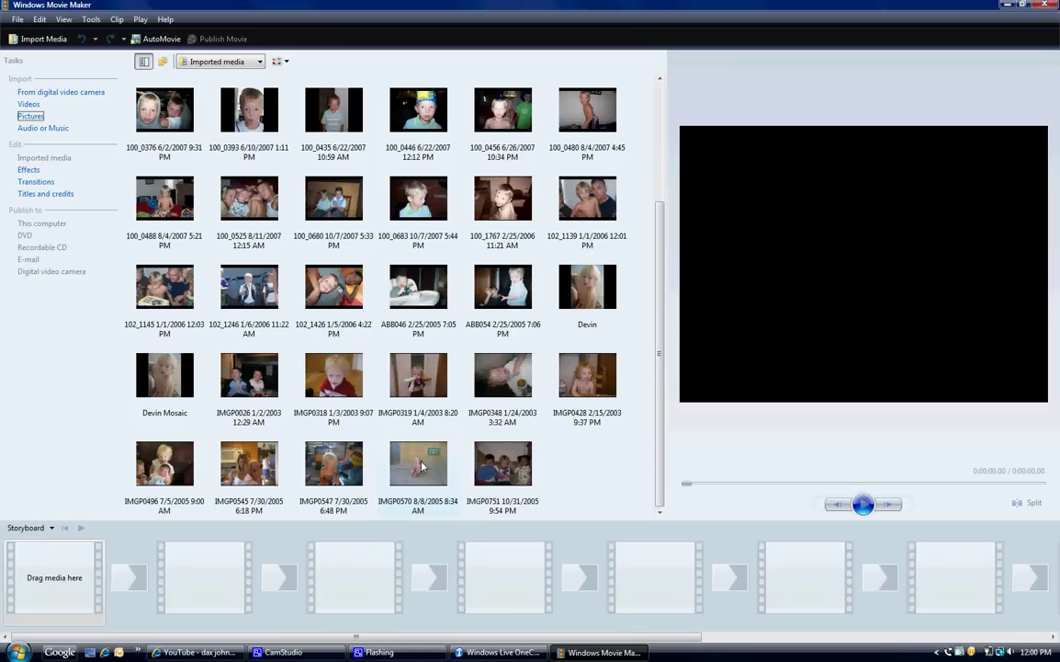
drag(421, 467, 57, 566)
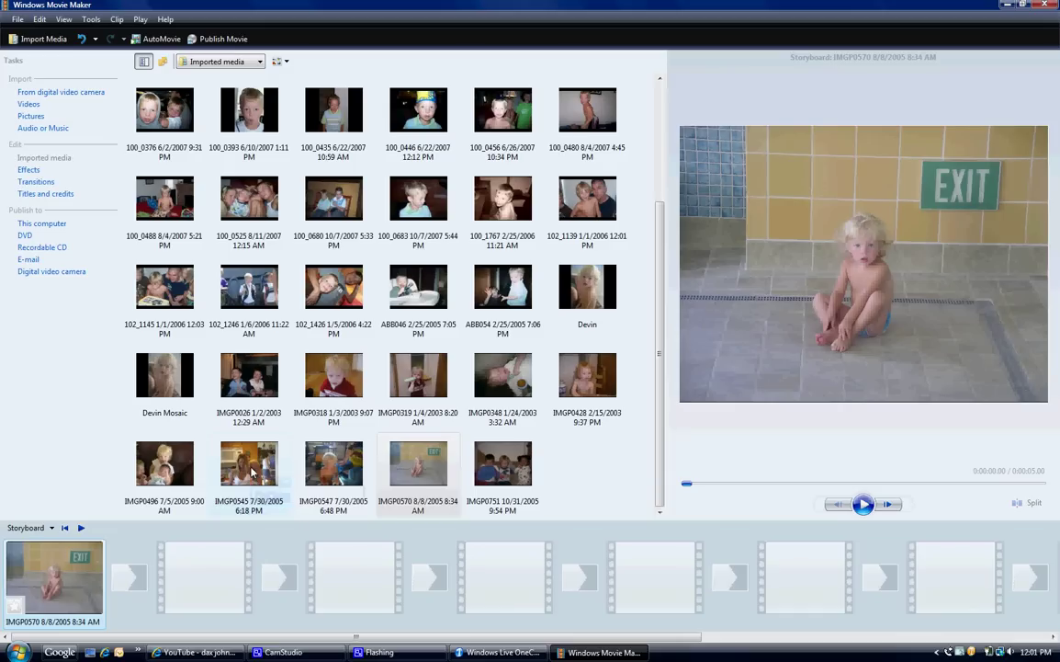
drag(251, 471, 206, 581)
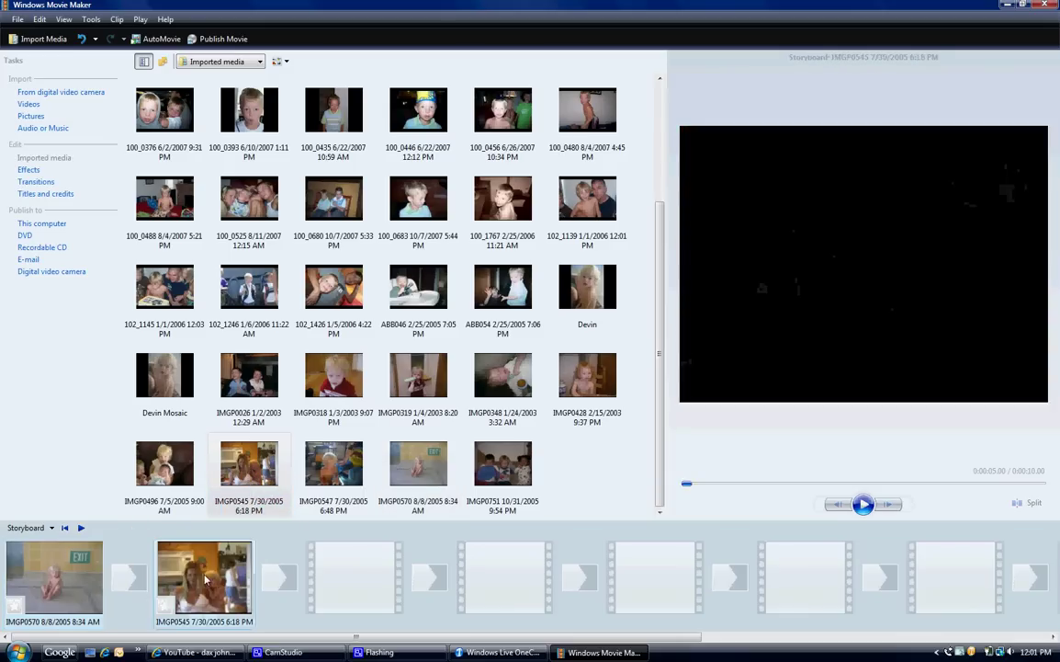
drag(165, 464, 355, 574)
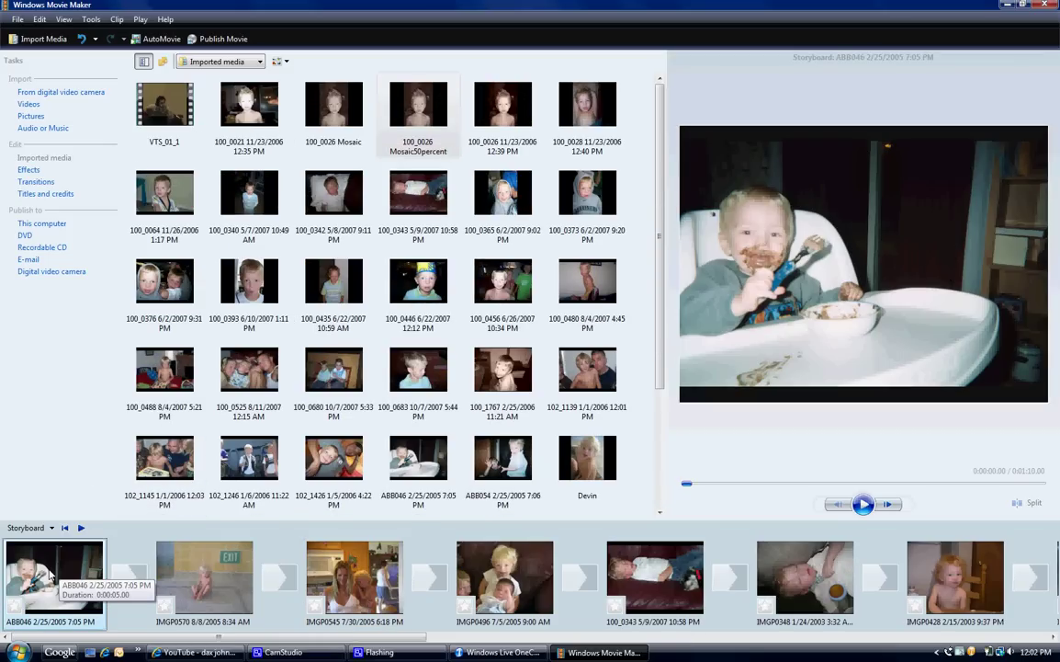
drag(267, 641, 802, 659)
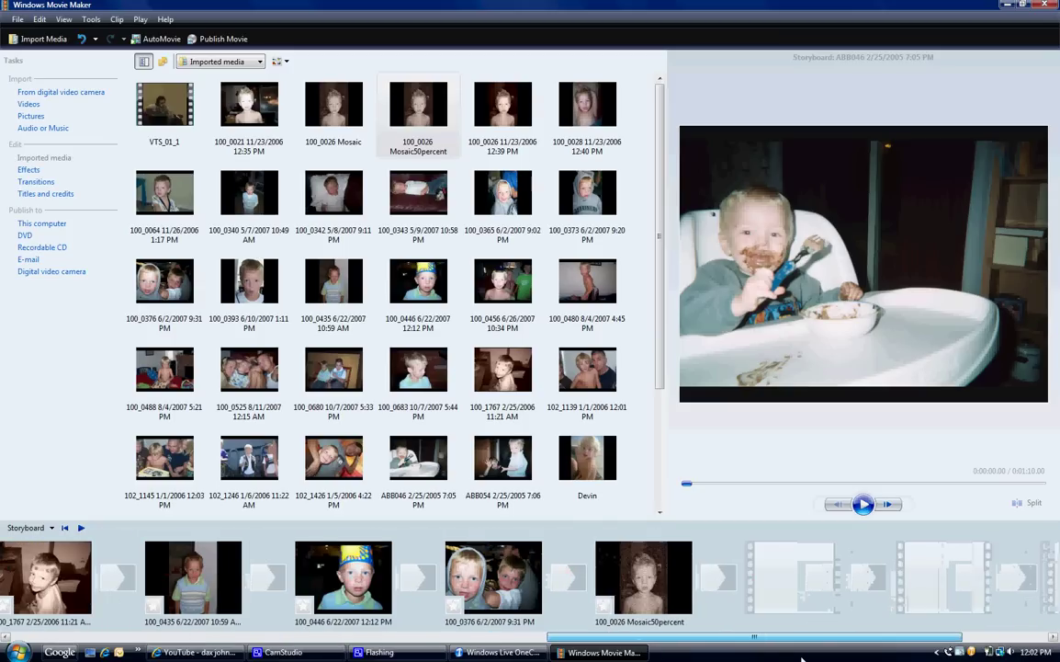
key(Home)
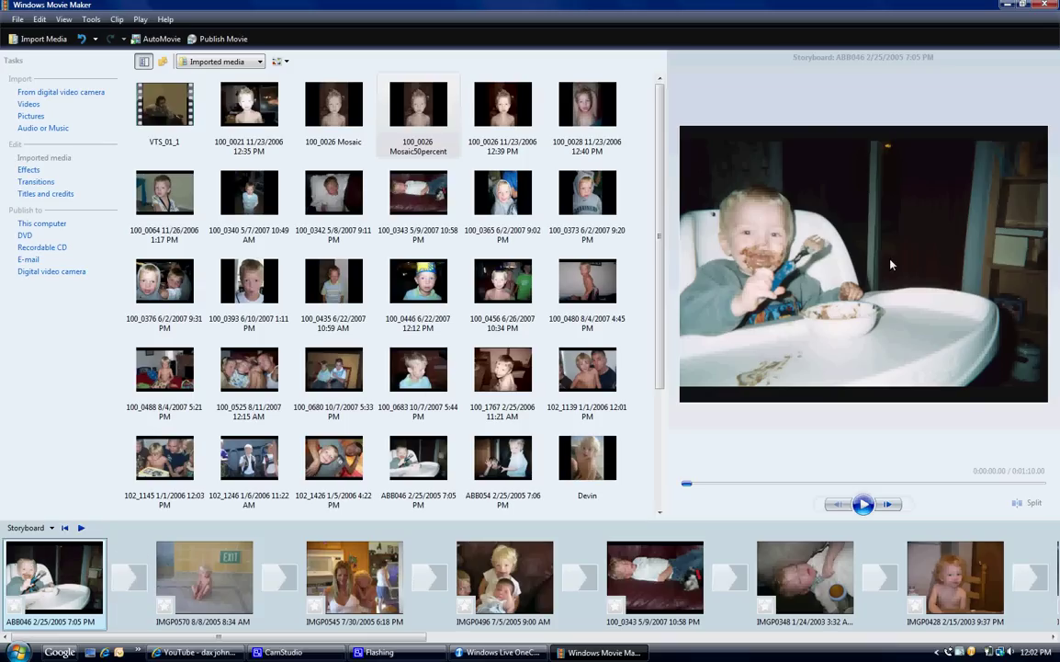
click(866, 505)
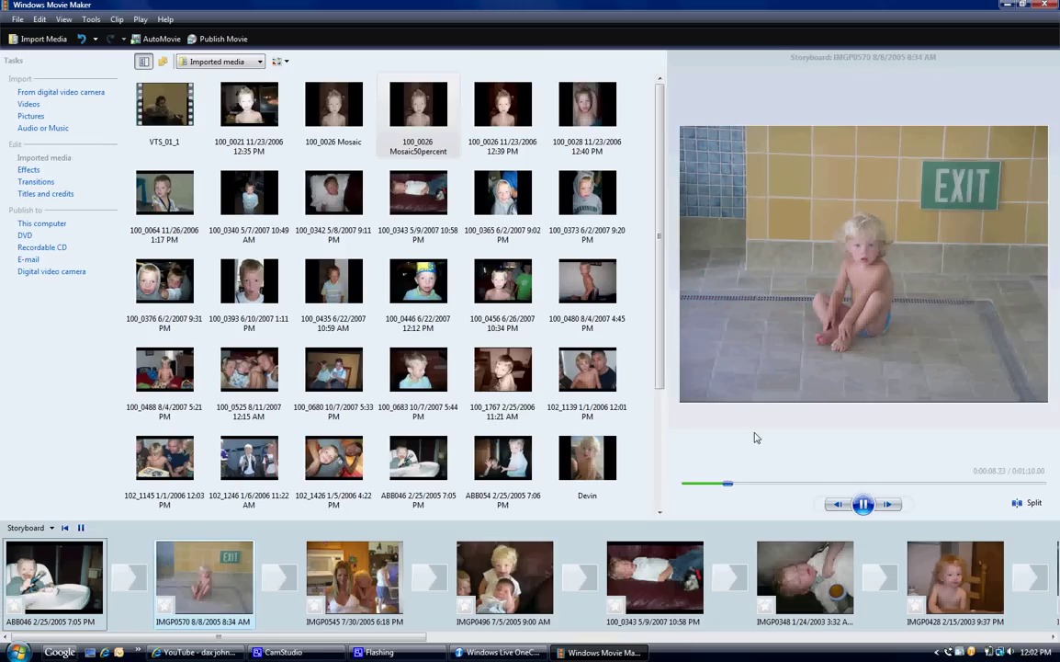
click(865, 510)
Step: Add a title clip with the child's name at the beginning of the movie
click(37, 195)
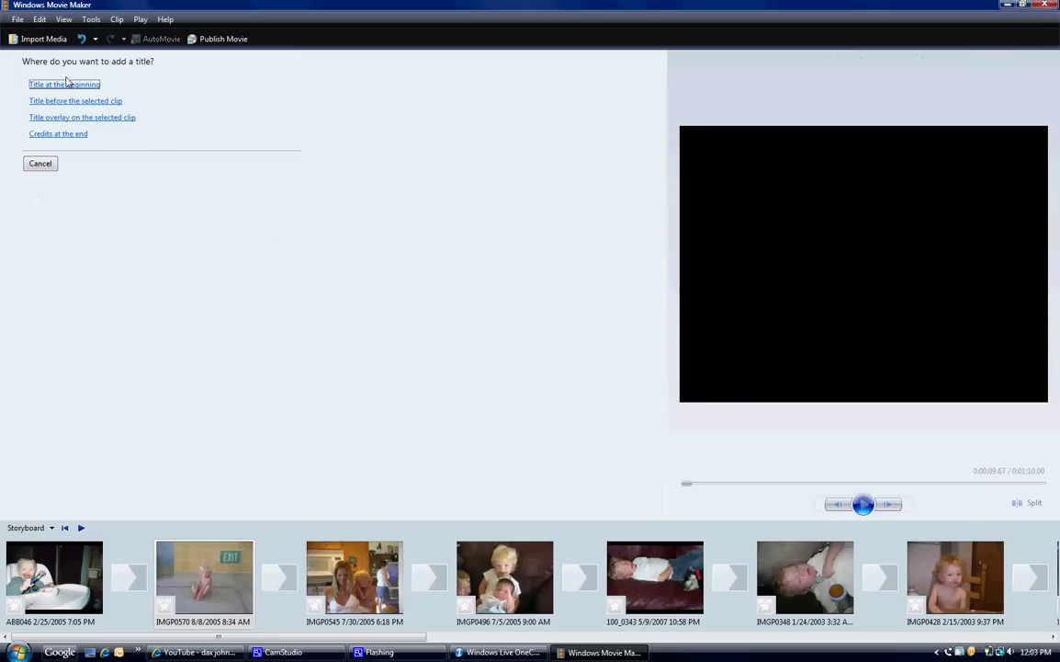
click(66, 85)
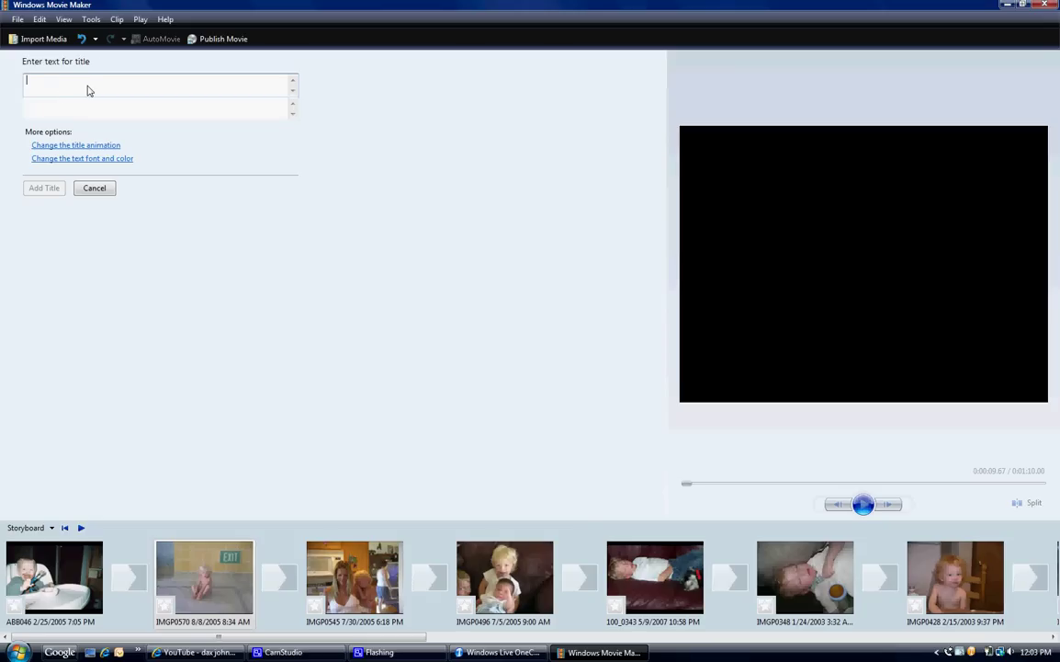
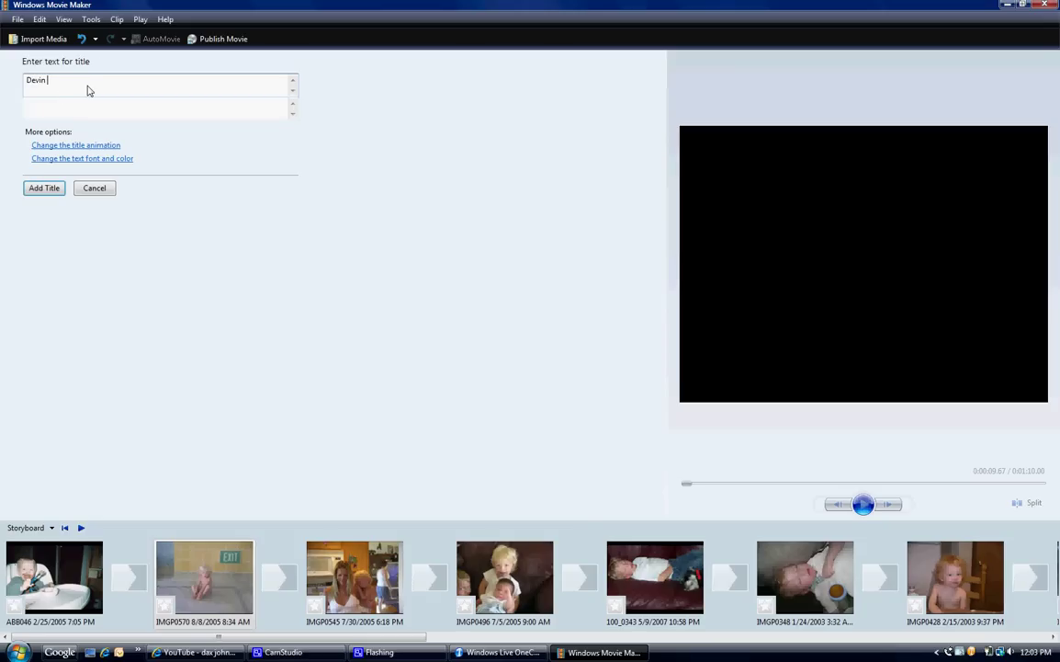
click(35, 192)
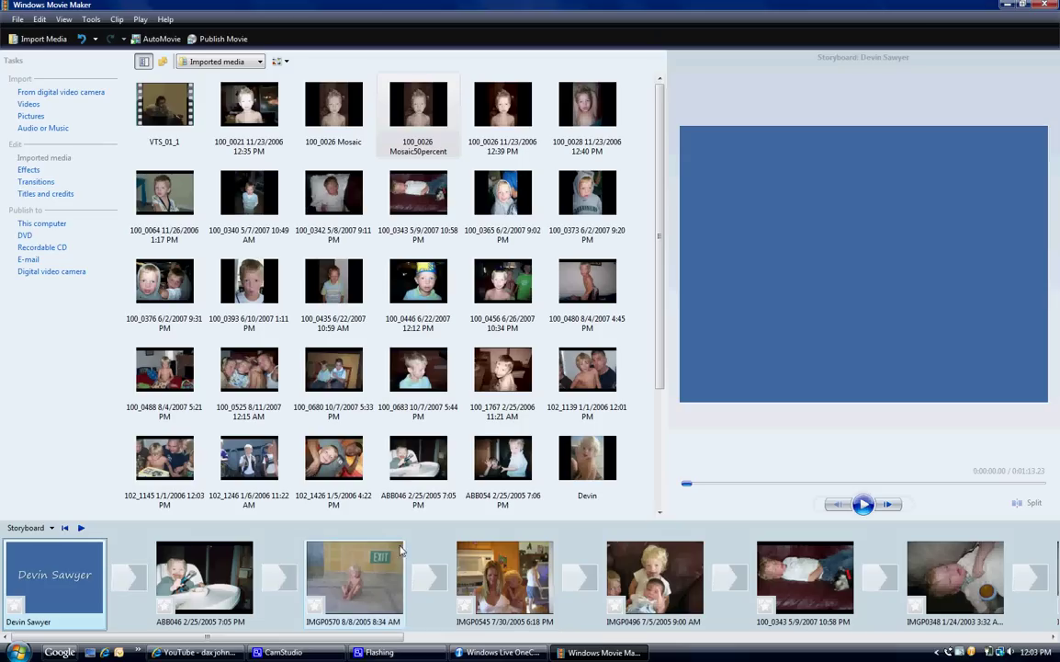
Step: Insert a Circles transition after the title, then preview from the 100_0026 Mosaic50percent photo
click(38, 182)
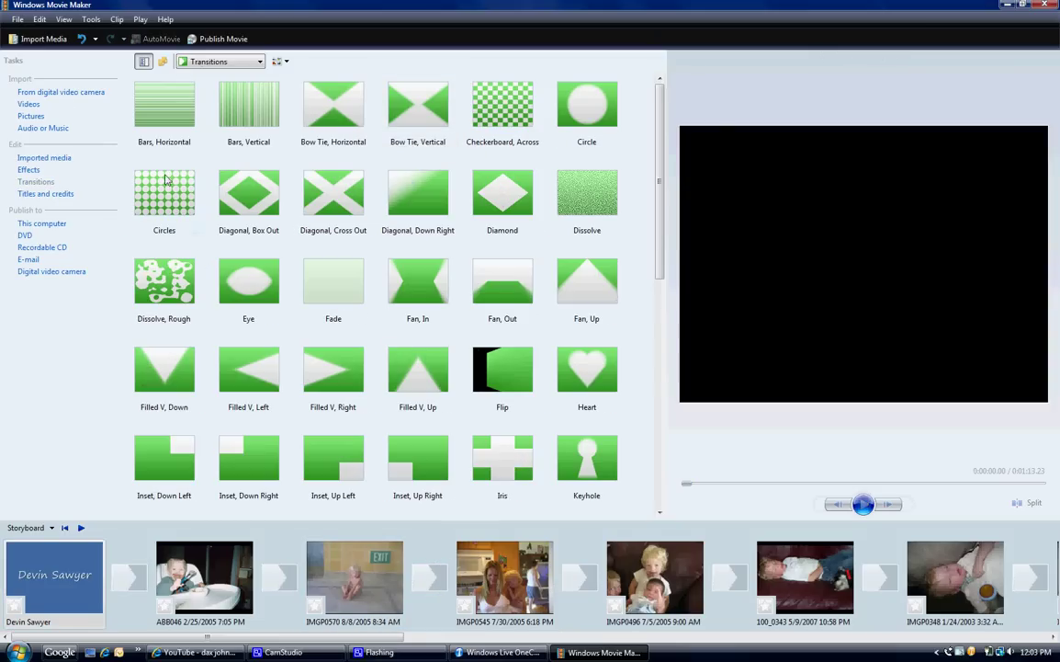
click(167, 241)
drag(166, 246, 130, 574)
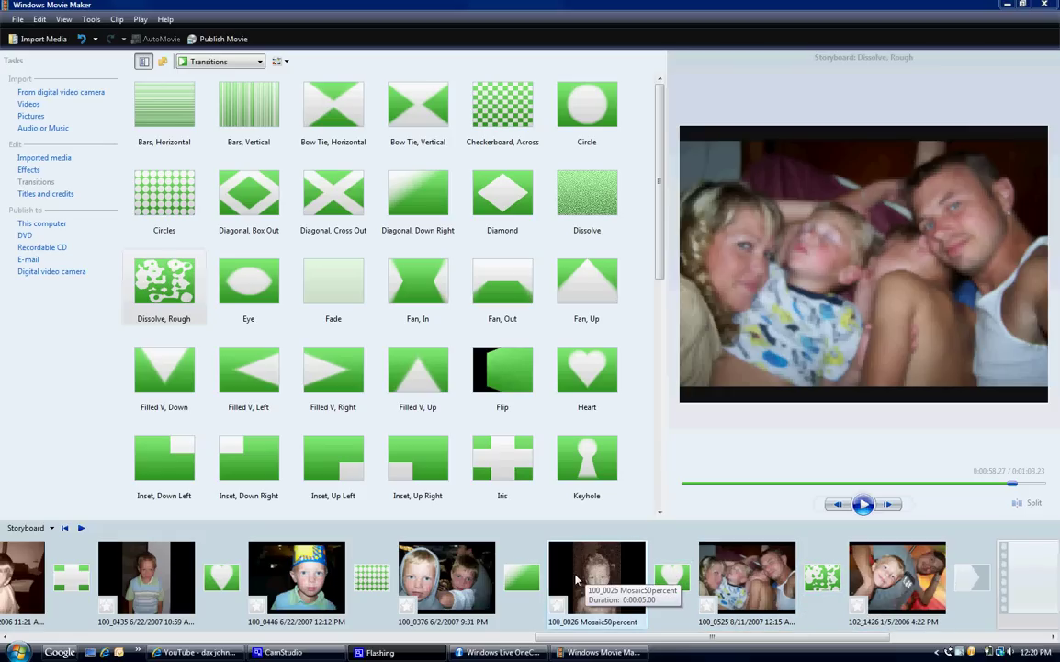
click(577, 579)
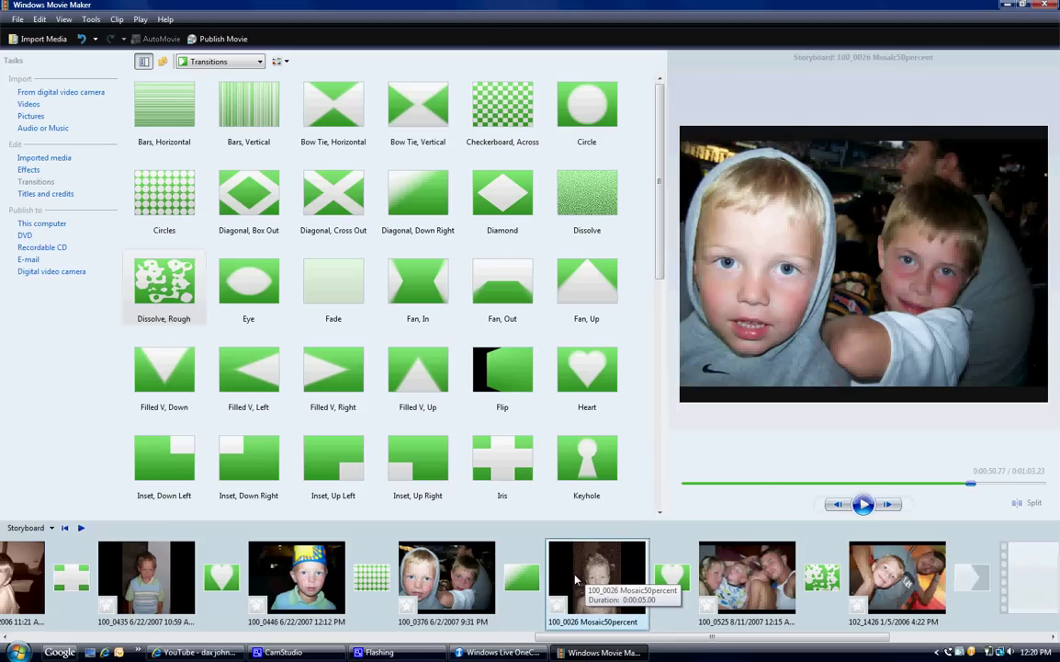
click(864, 504)
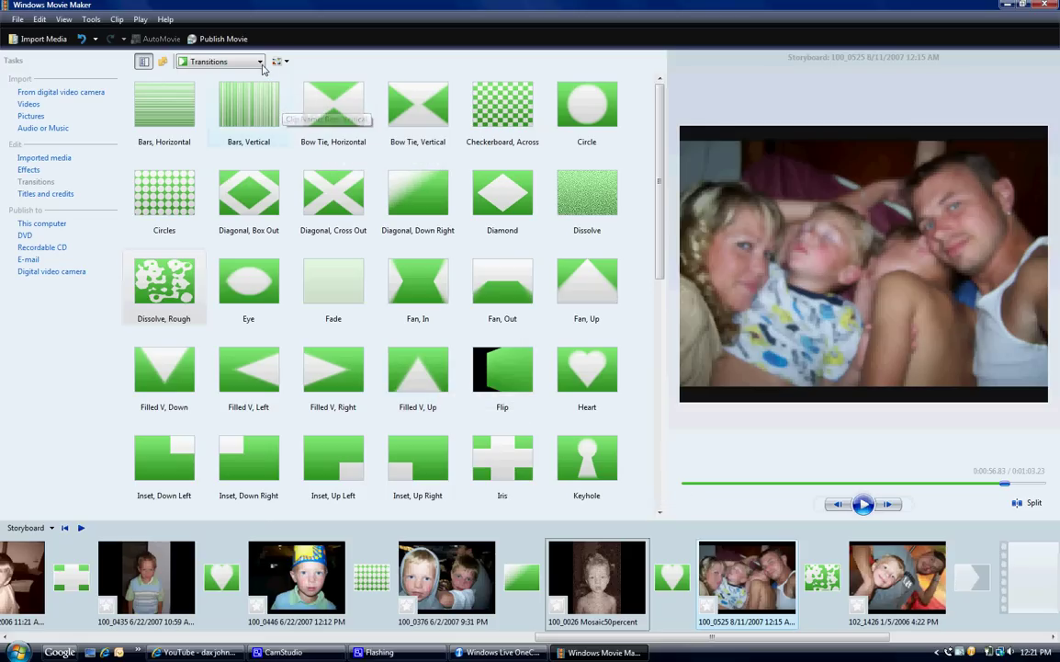
Step: Show Imported media in the collection pane, cancel a picture import, and return the storyboard to its start
click(262, 64)
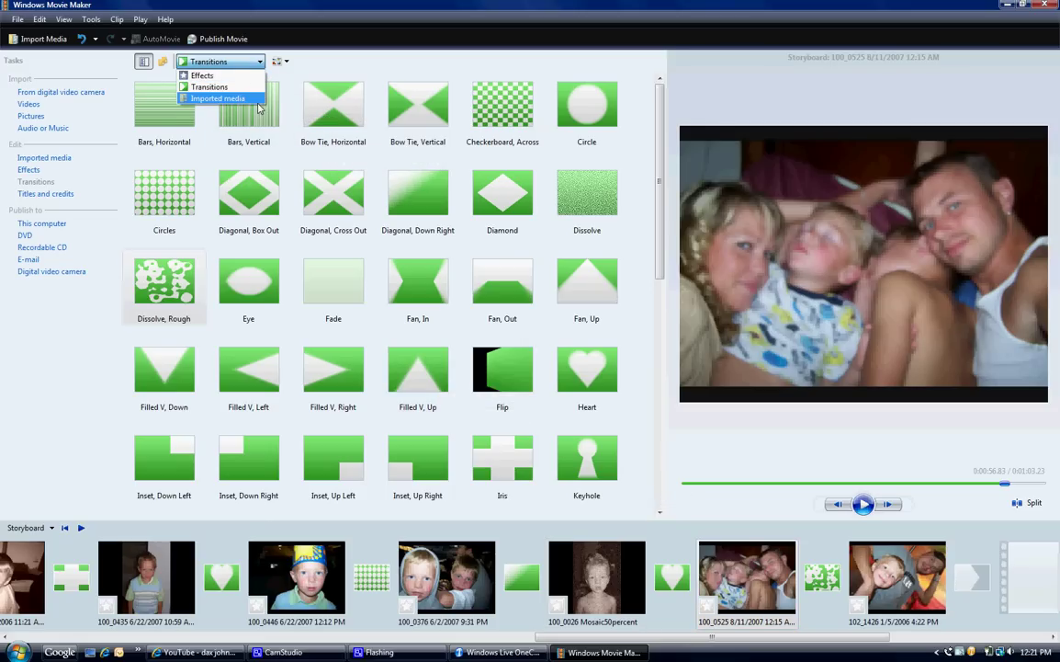
click(256, 100)
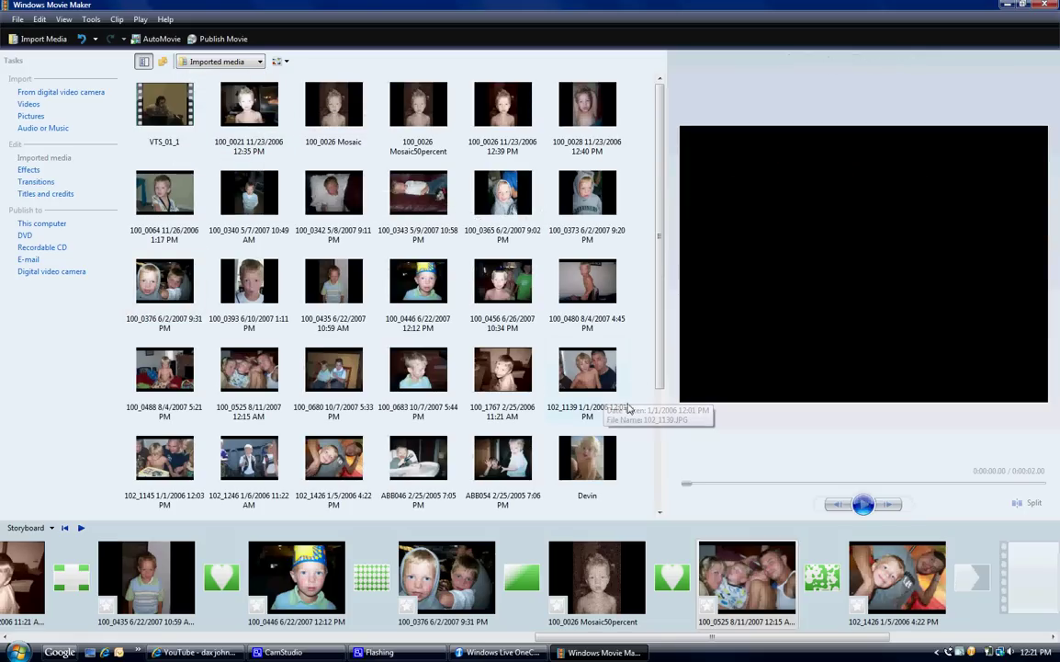
click(40, 120)
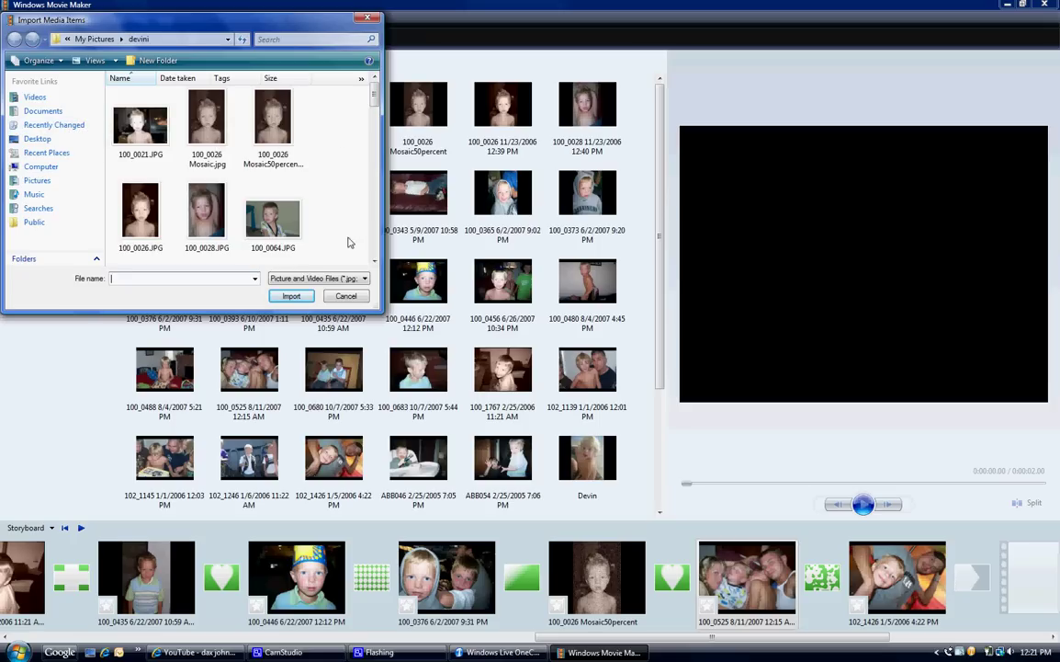
click(342, 296)
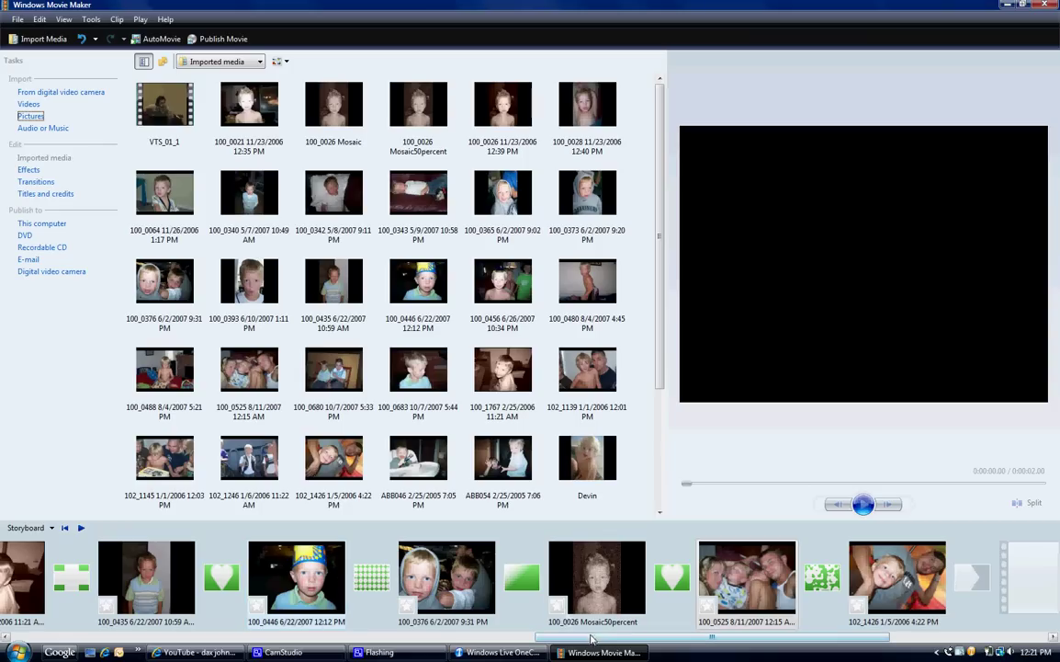
drag(591, 639, 63, 594)
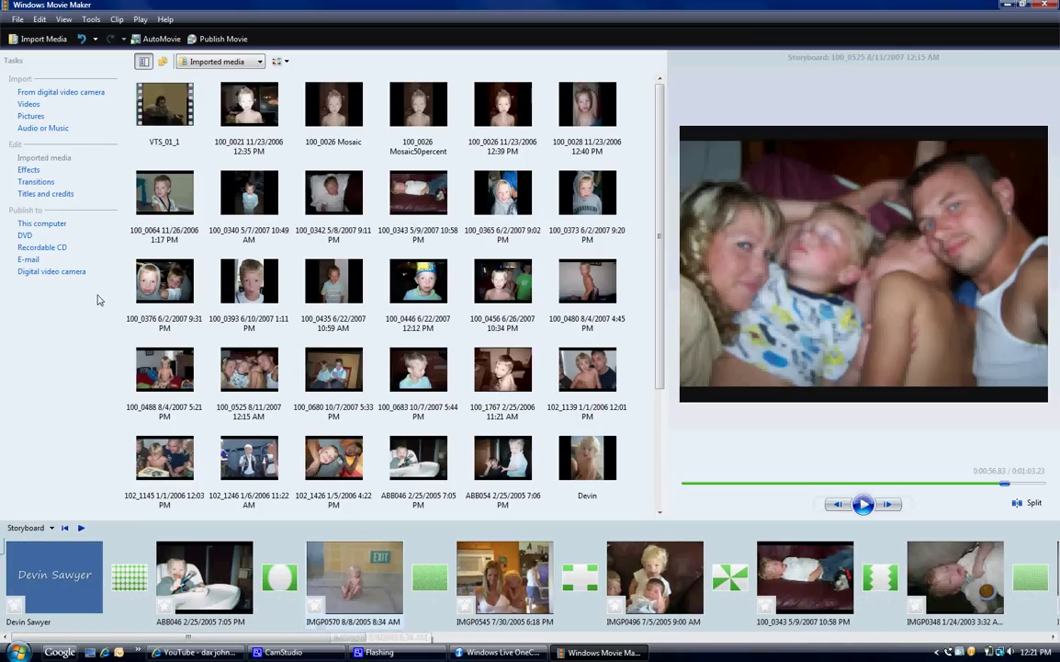
Step: Save the project as devin2.MSWMM via Save Project As
click(18, 19)
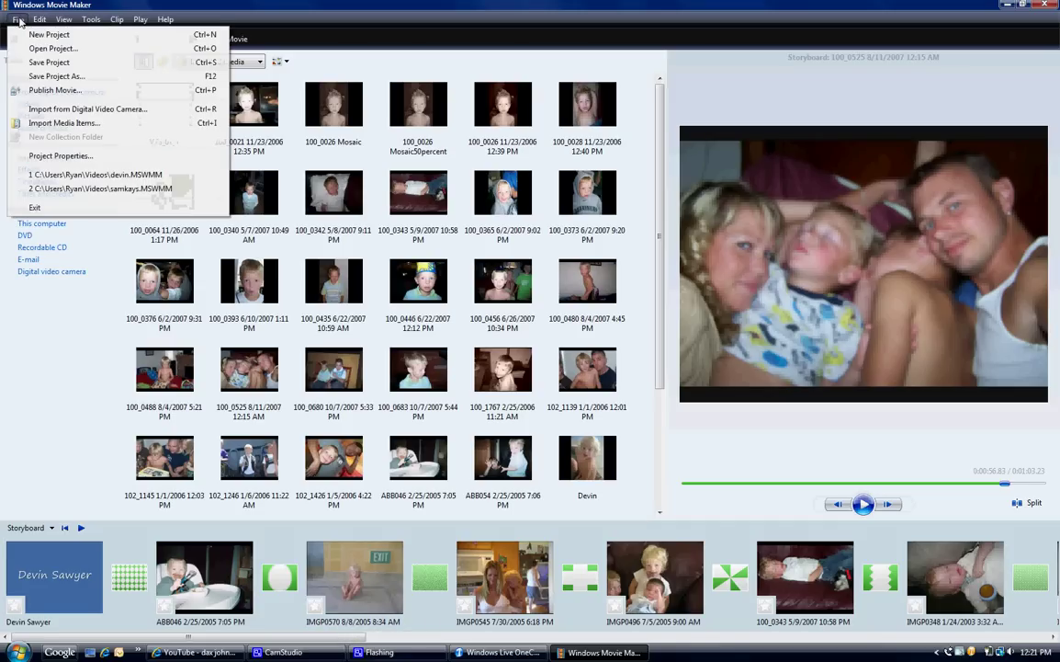
click(28, 75)
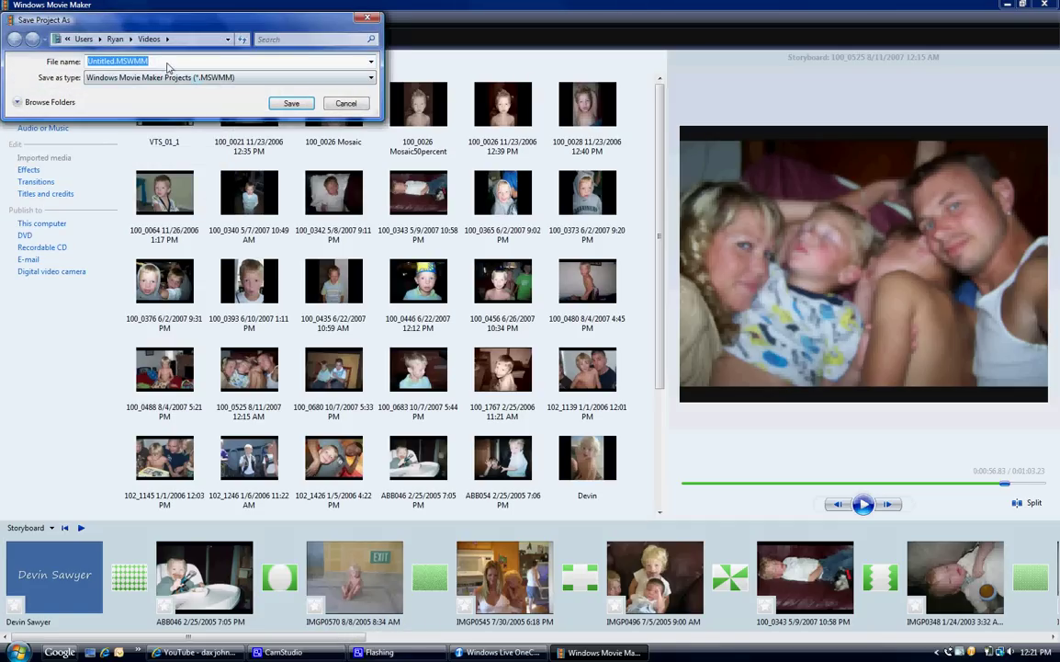
click(115, 63)
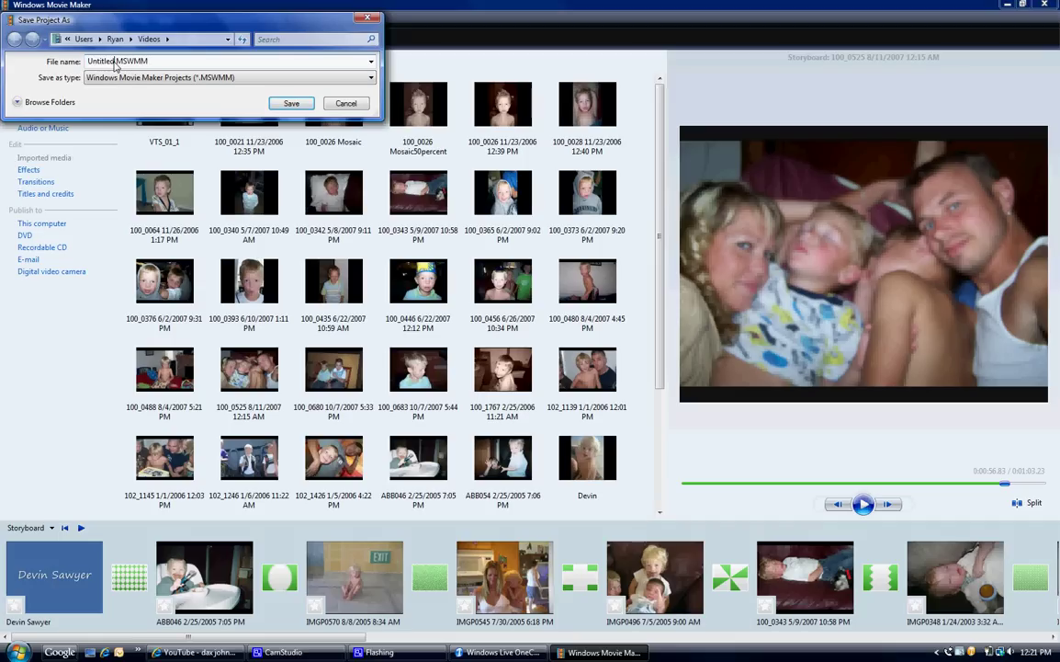
key(BackSpace)
key(BackSpace)
key(BackSpace)
key(BackSpace)
key(BackSpace)
key(BackSpace)
key(BackSpace)
key(BackSpace)
text(devini)
key(BackSpace)
text(2)
click(289, 103)
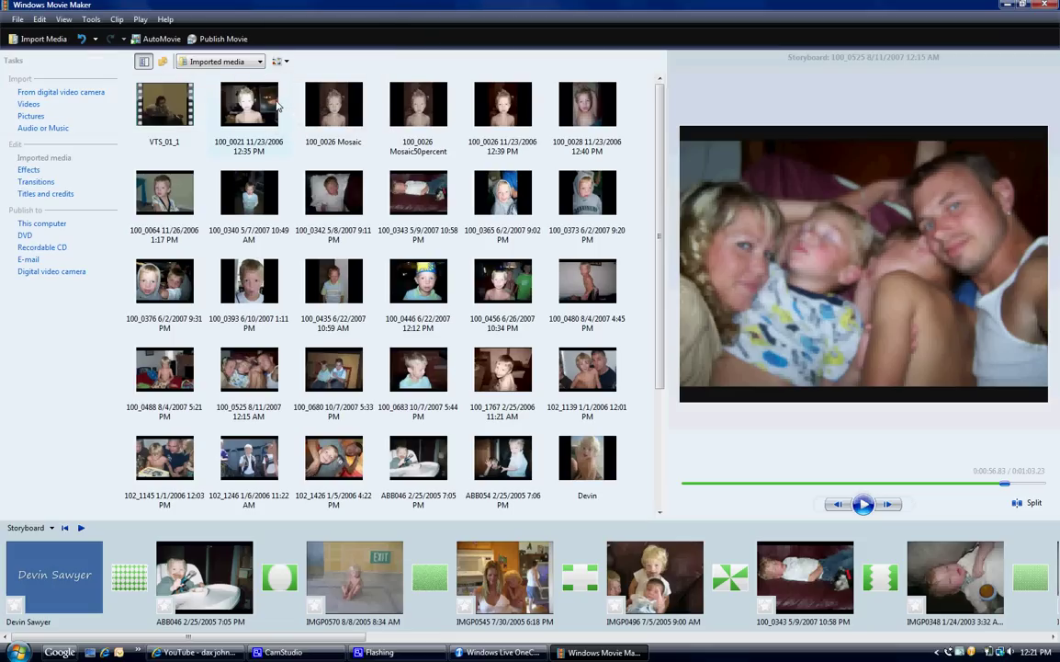
Step: Confirm devin2 appears among the File menu's recent projects, then close the menu
click(20, 20)
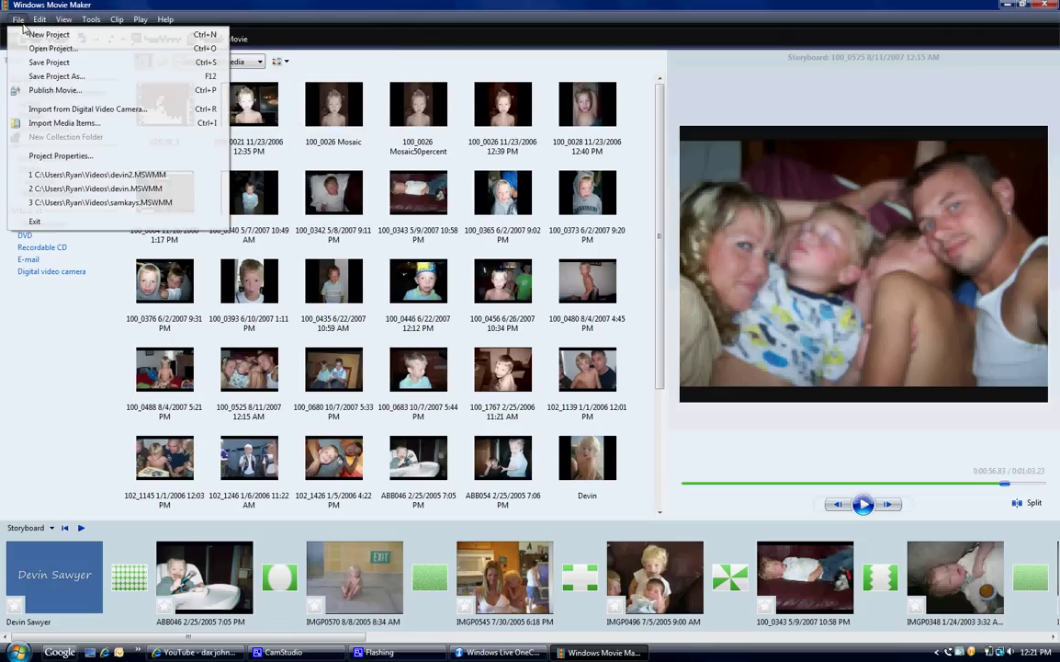
mouse_move(39, 20)
click(96, 6)
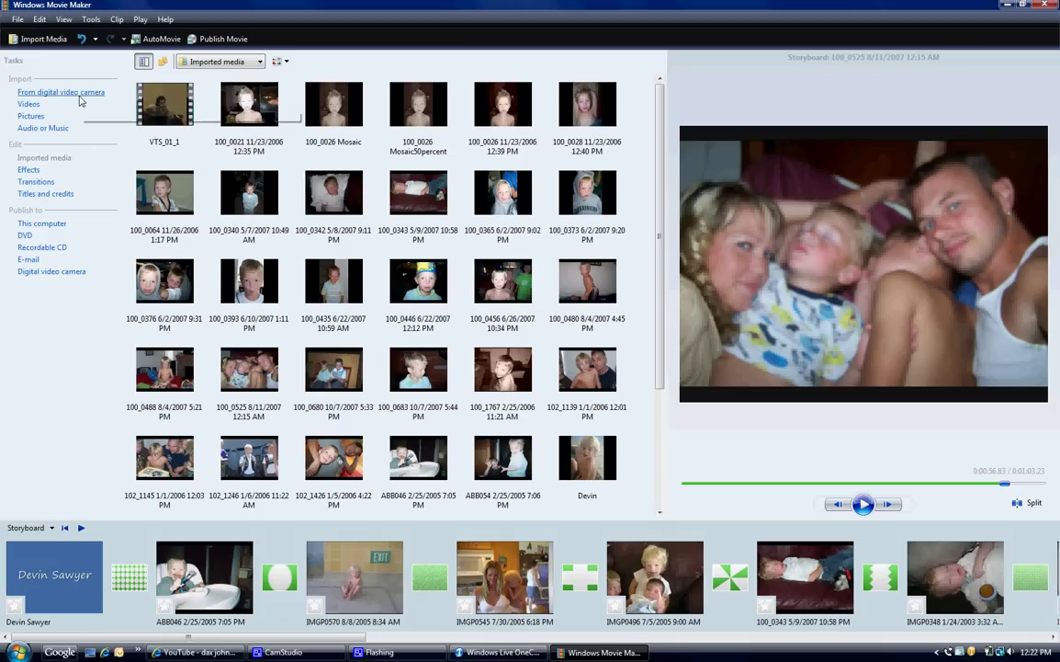
Step: Publish the movie to this computer as devin2_0001 in Videos at best quality
click(16, 20)
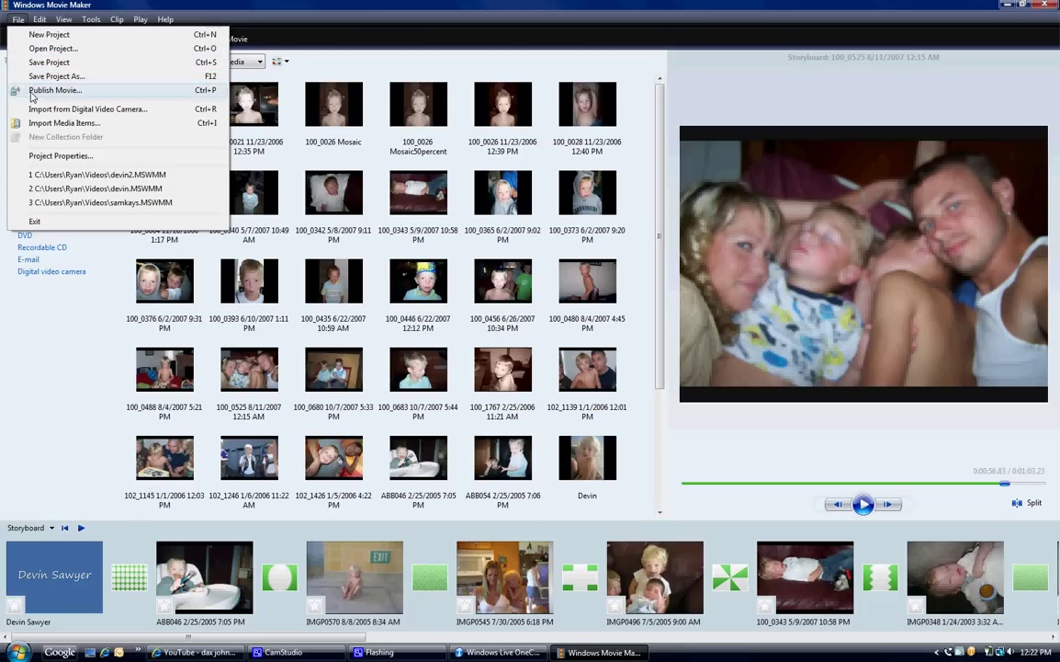
click(54, 90)
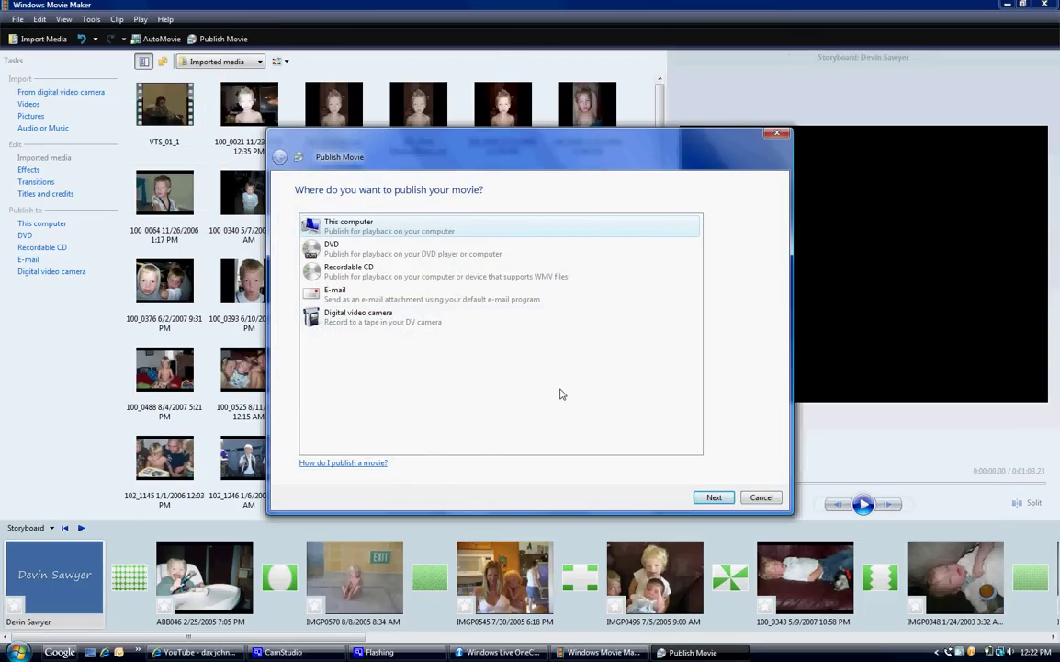
click(714, 497)
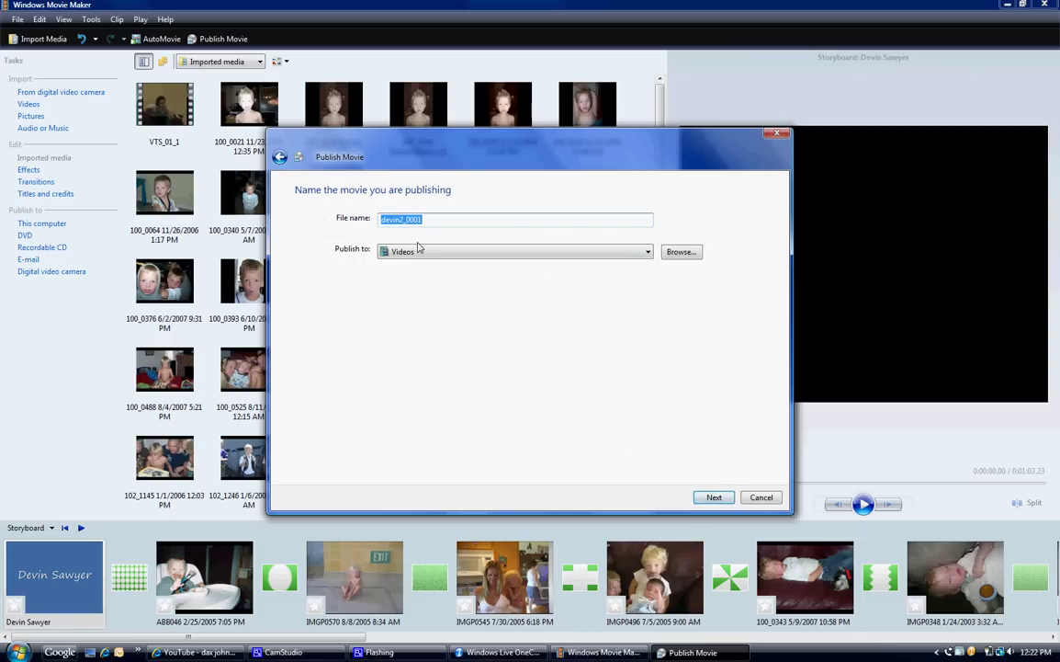
click(704, 497)
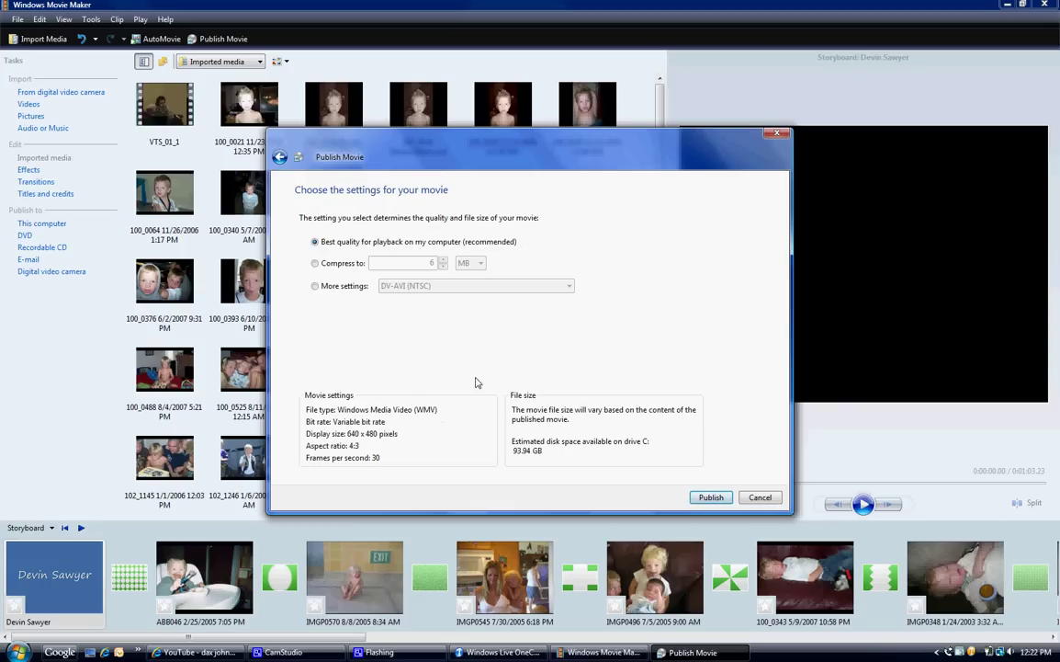
click(713, 498)
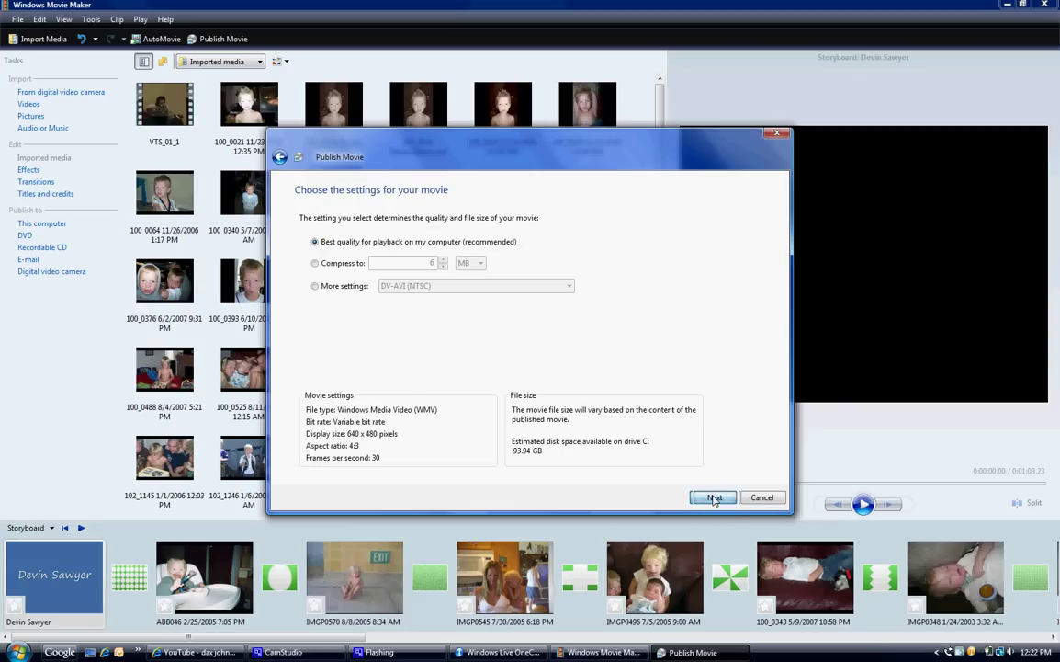